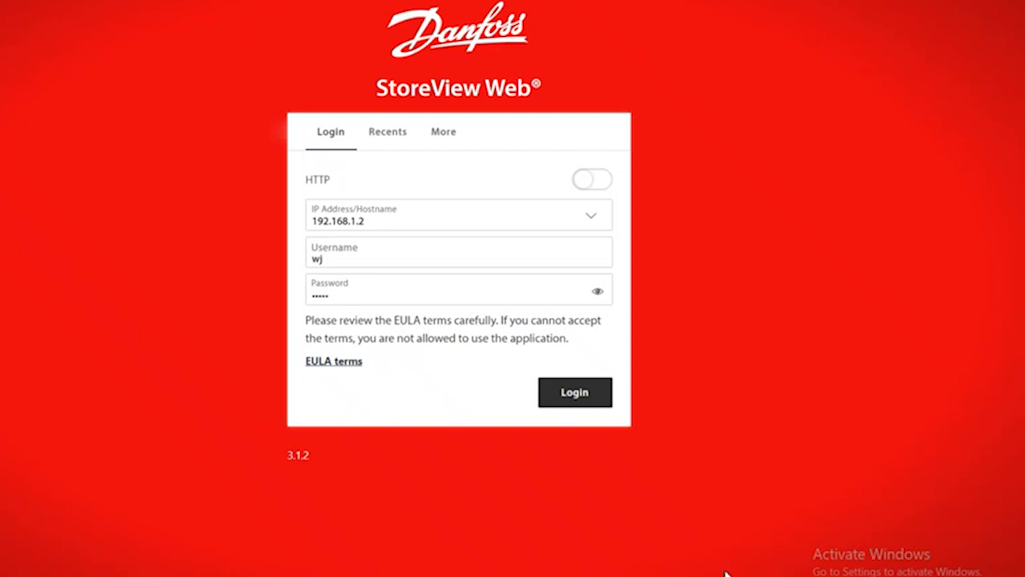
Step: Log in to StoreView Web with the prefilled credentials and open the site's Configuration area
click(575, 398)
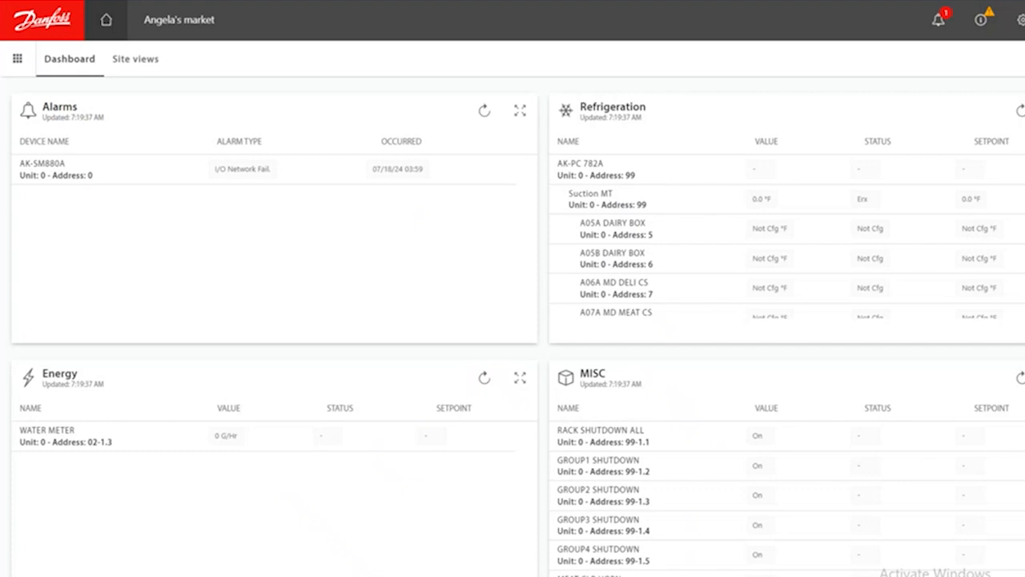
click(17, 58)
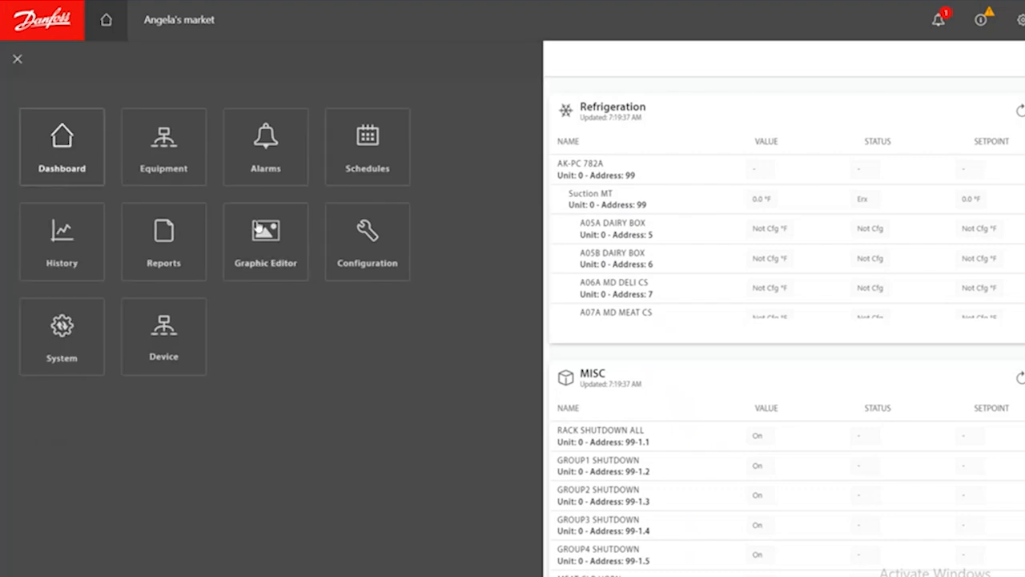
click(348, 251)
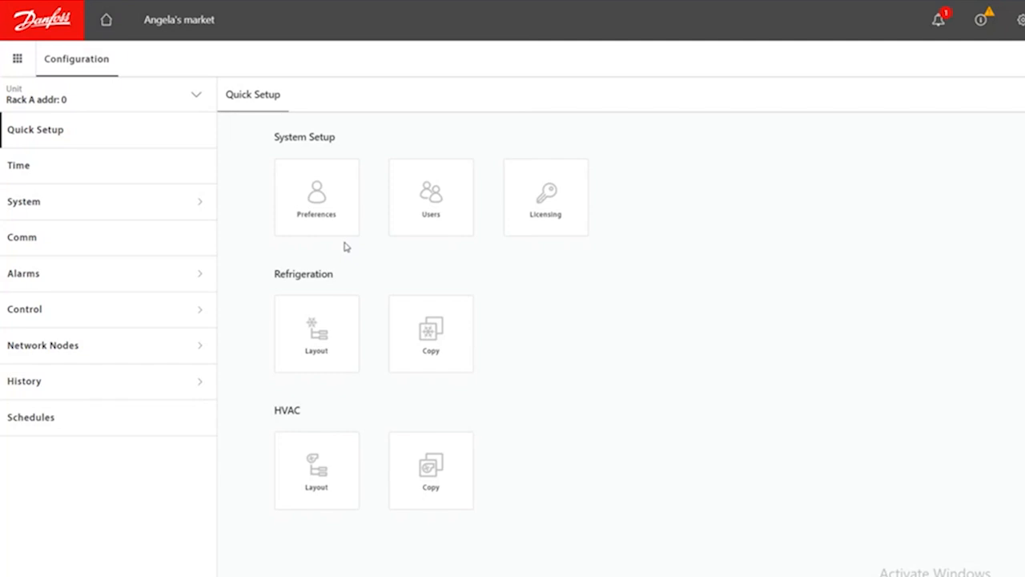
Step: Open the conversion factor settings for miscellaneous points in the control configuration
click(89, 315)
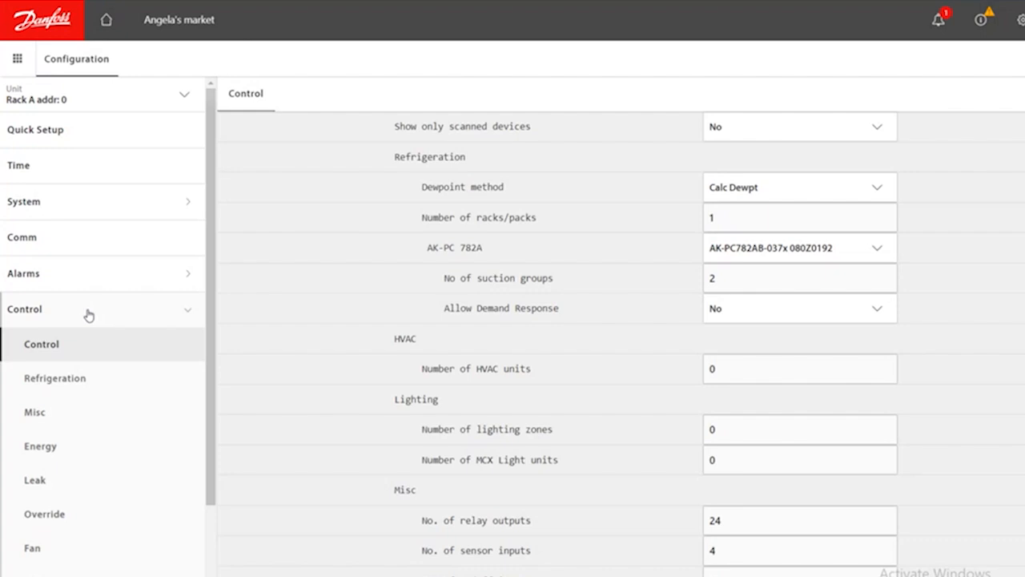
click(46, 418)
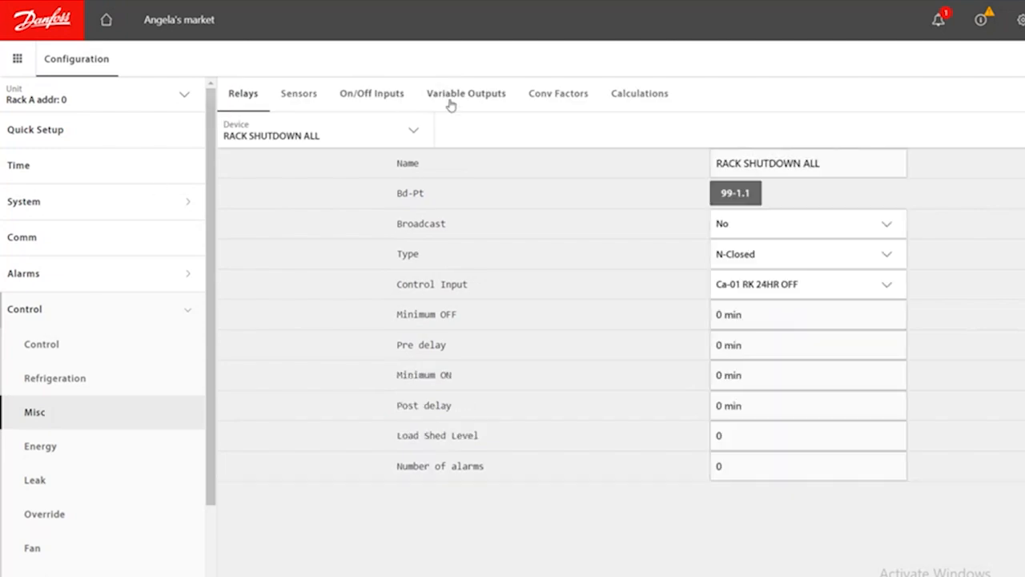
click(562, 101)
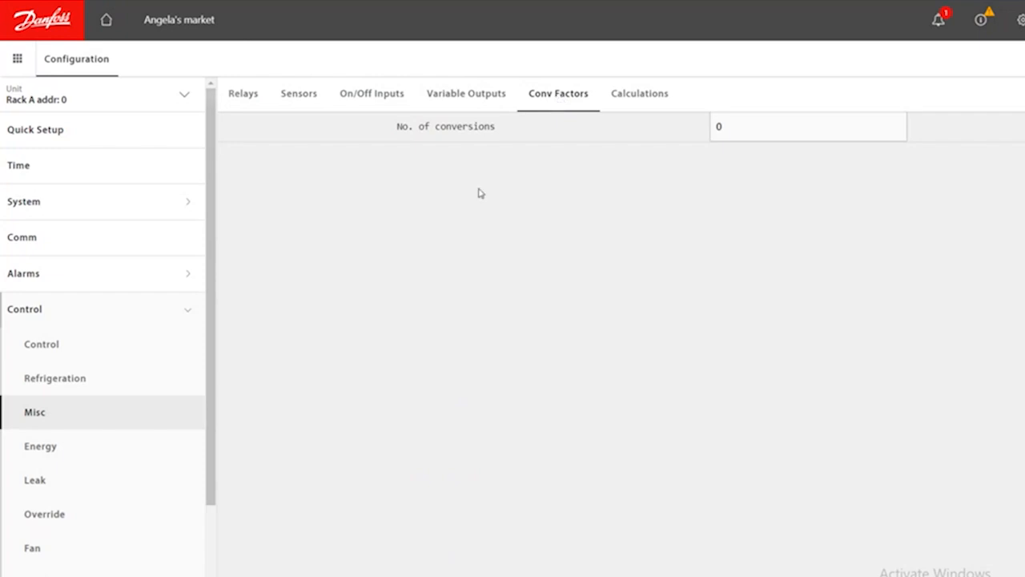
Step: Set the number of conversions to 1 to add one custom conversion factor
click(739, 133)
key(BackSpace)
text(1)
key(Return)
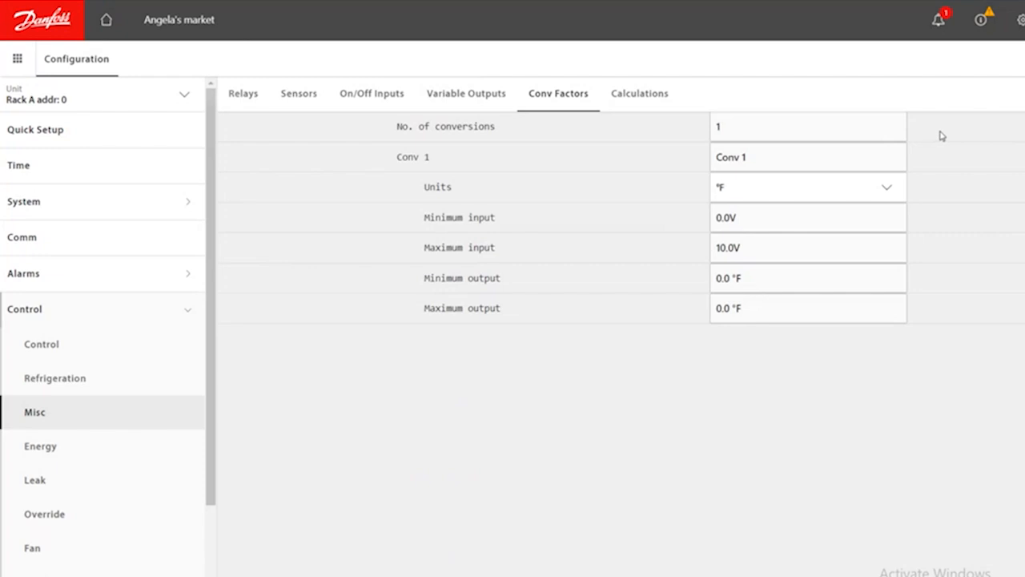
Step: Rename the new conversion factor as Holiday
click(877, 152)
key(BackSpace)
key(BackSpace)
key(BackSpace)
key(BackSpace)
key(BackSpace)
key(BackSpace)
text(Holiday)
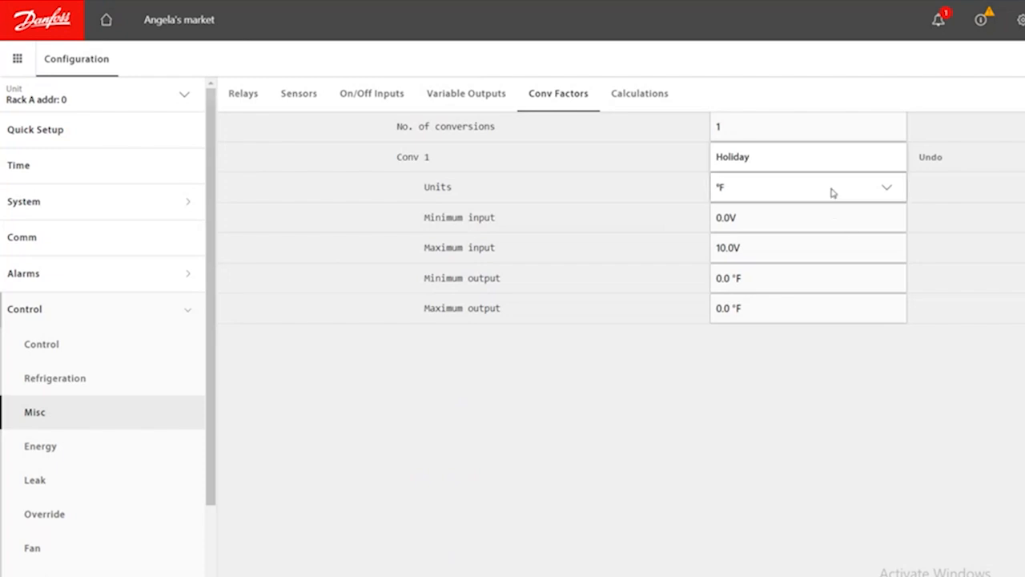
key(Return)
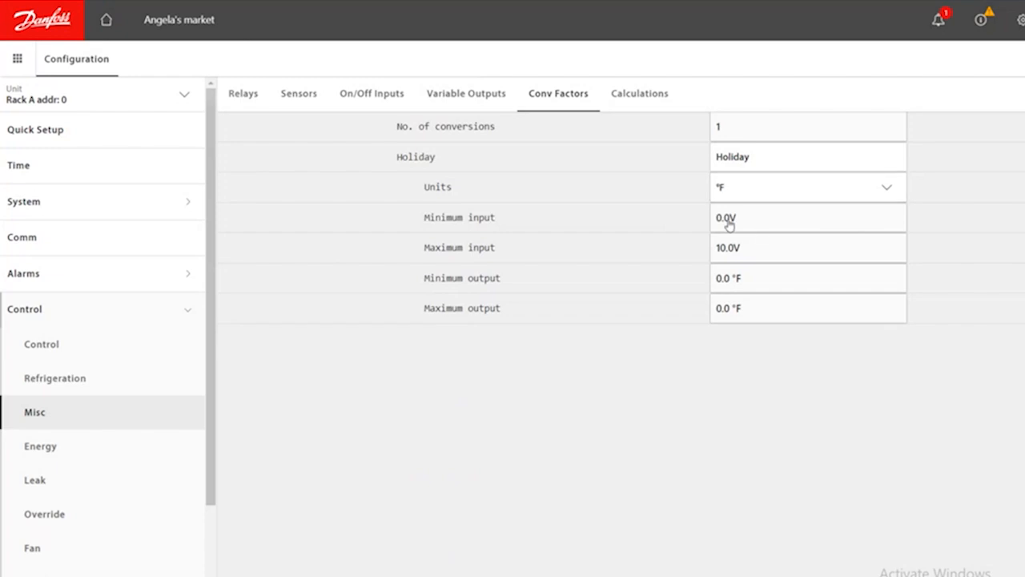
Step: Set the Holiday conversion factor's minimum output to -30 °F
click(781, 286)
text(-30)
key(BackSpace)
key(BackSpace)
key(BackSpace)
key(BackSpace)
key(BackSpace)
key(BackSpace)
text(-30)
key(Return)
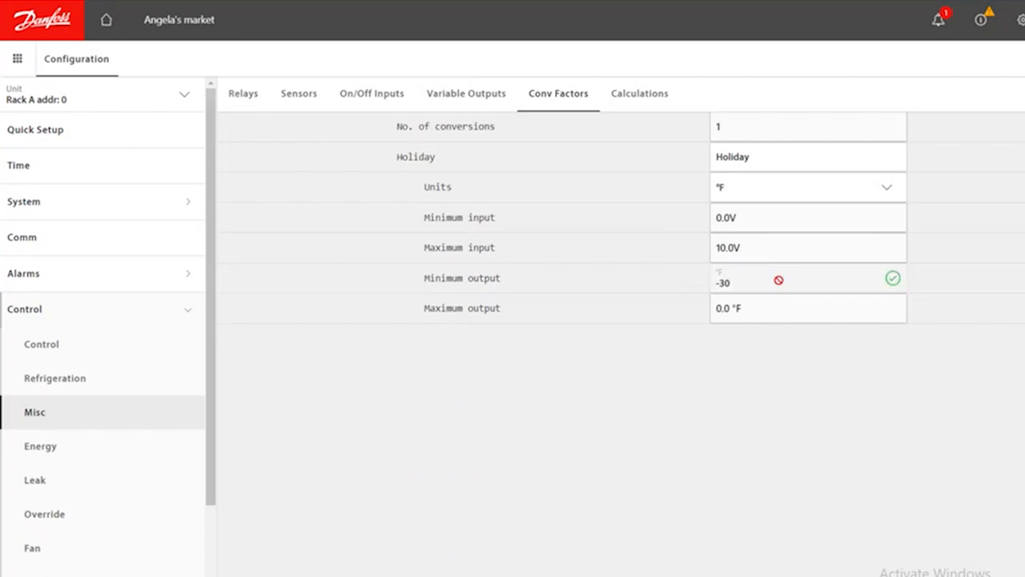
Step: Set the Holiday conversion factor's maximum output to 130.0 °F
click(781, 309)
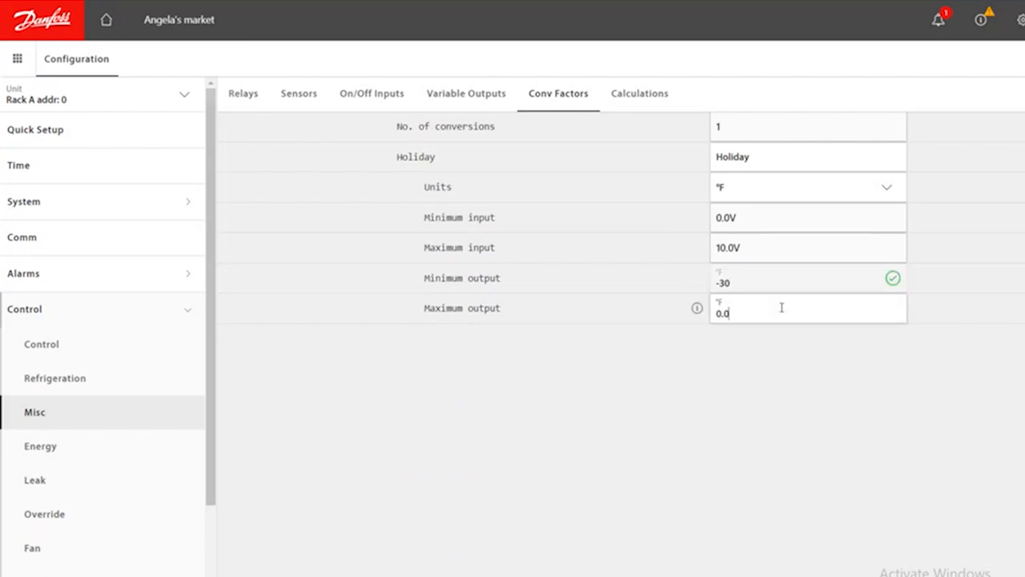
text(130)
key(BackSpace)
key(BackSpace)
key(BackSpace)
key(BackSpace)
key(BackSpace)
key(BackSpace)
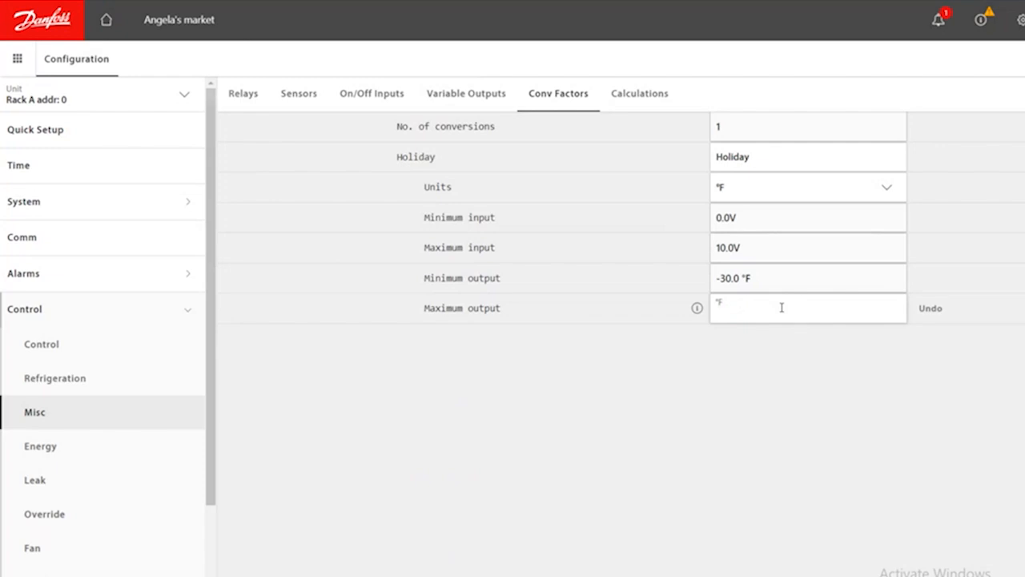
text(130.0)
key(Return)
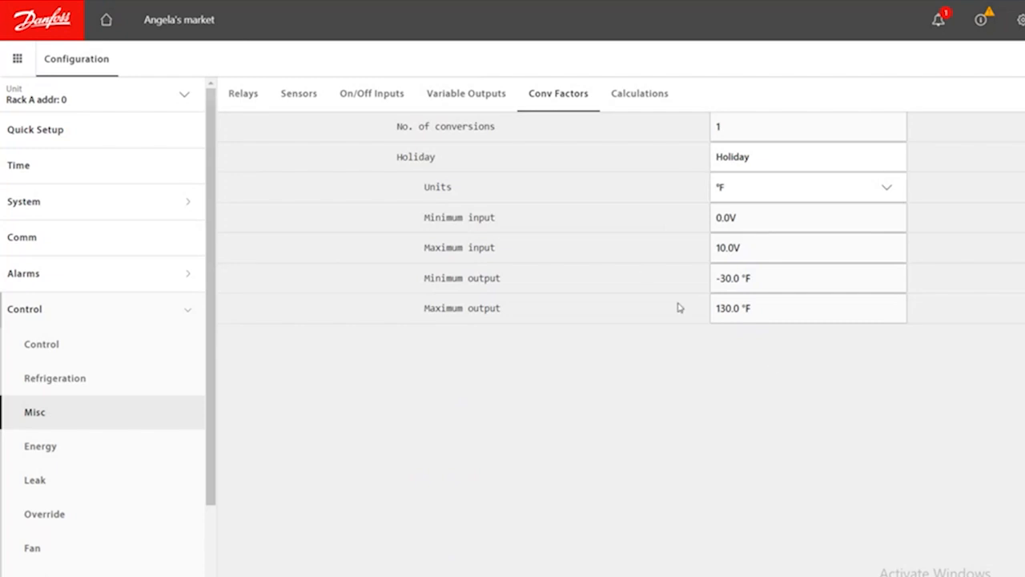
Step: Set the Type of the miscellaneous sensor named Holiday to the custom Holiday conversion
click(294, 94)
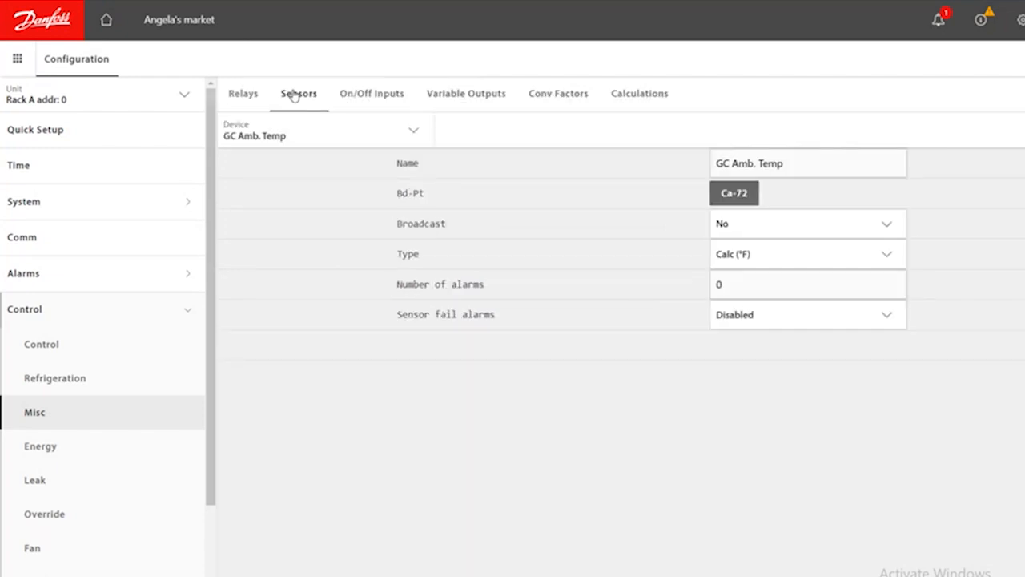
click(349, 141)
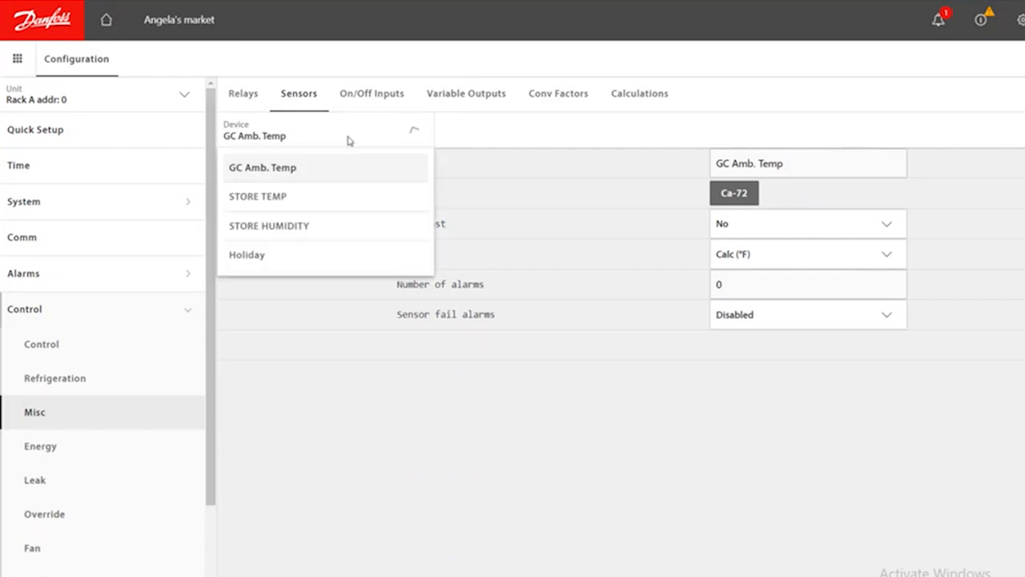
click(305, 259)
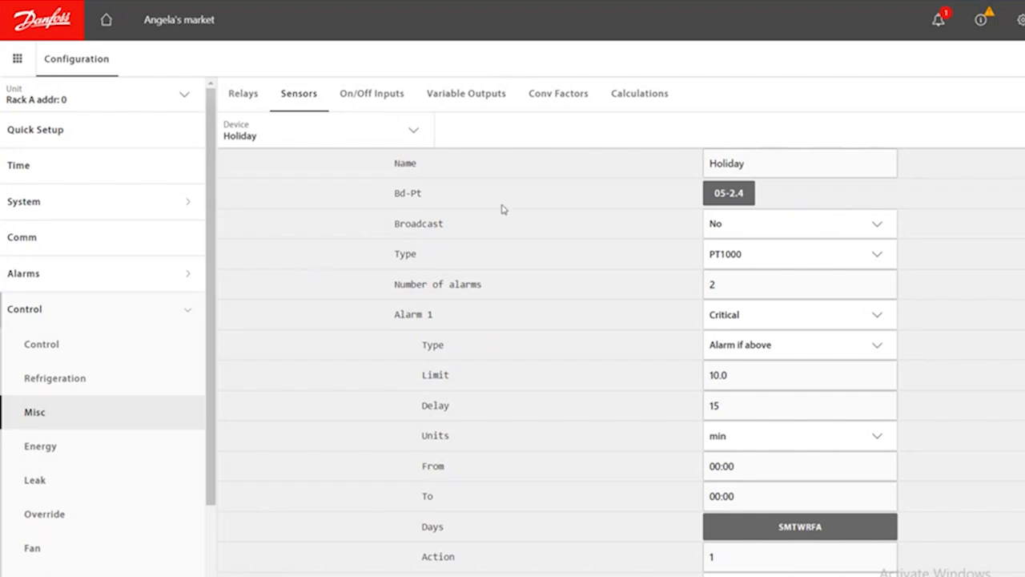
click(870, 261)
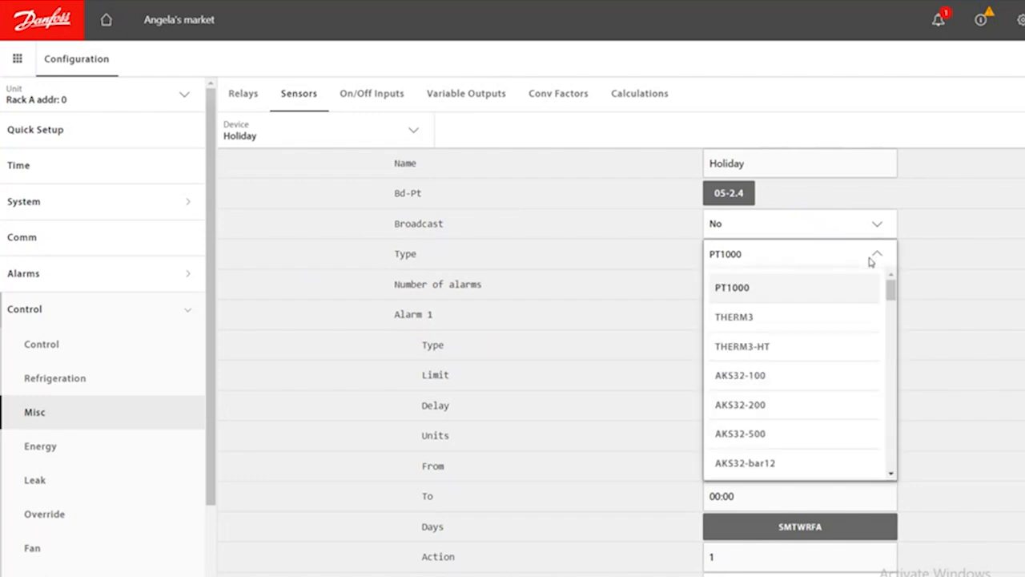
scroll(851, 281, down, 10)
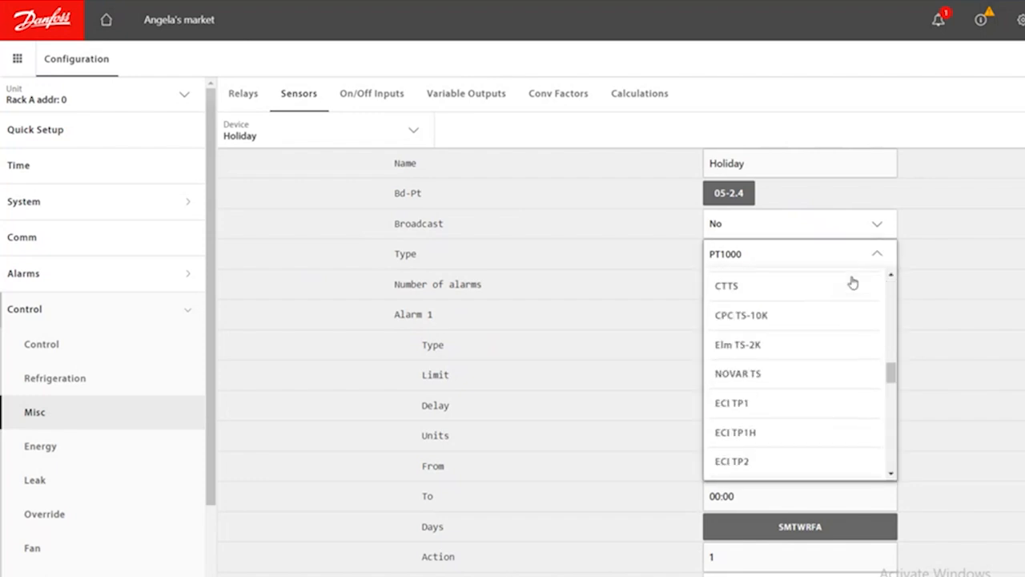
scroll(853, 283, down, 5)
scroll(853, 282, down, 5)
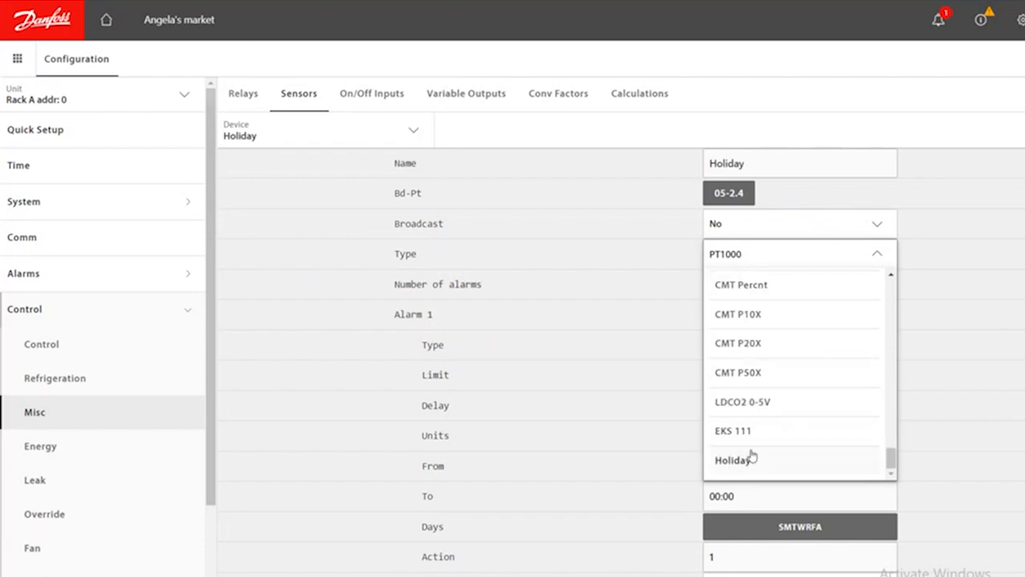
click(735, 463)
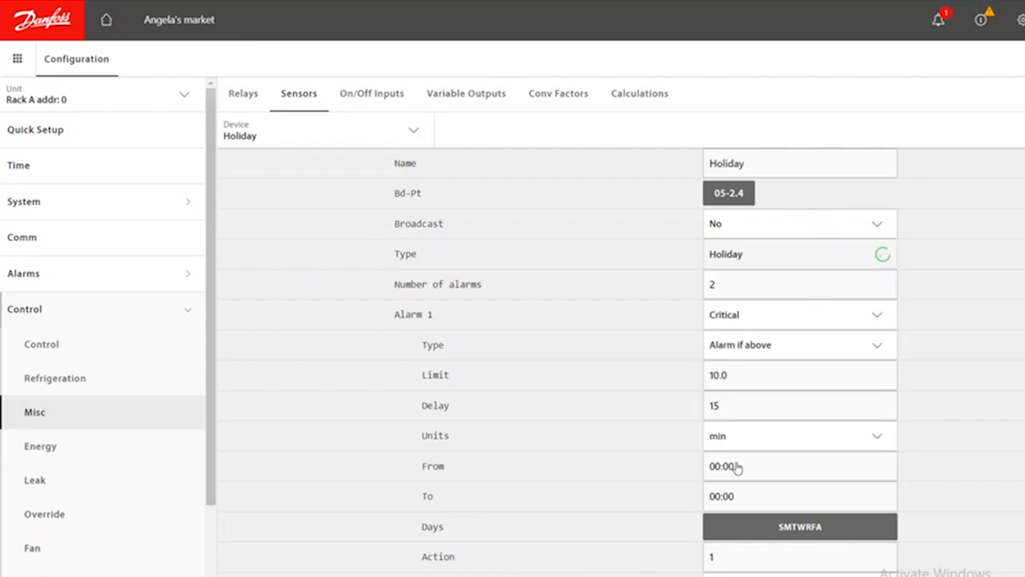